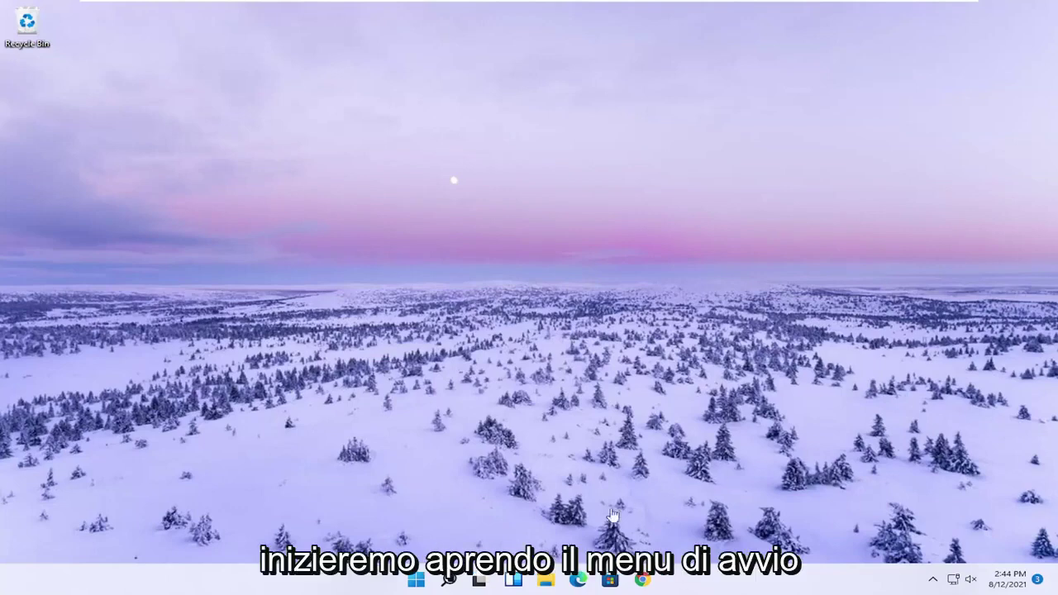
Search for regedit and run Registry Editor as administrator.
left_click(459, 582)
type("regedit")
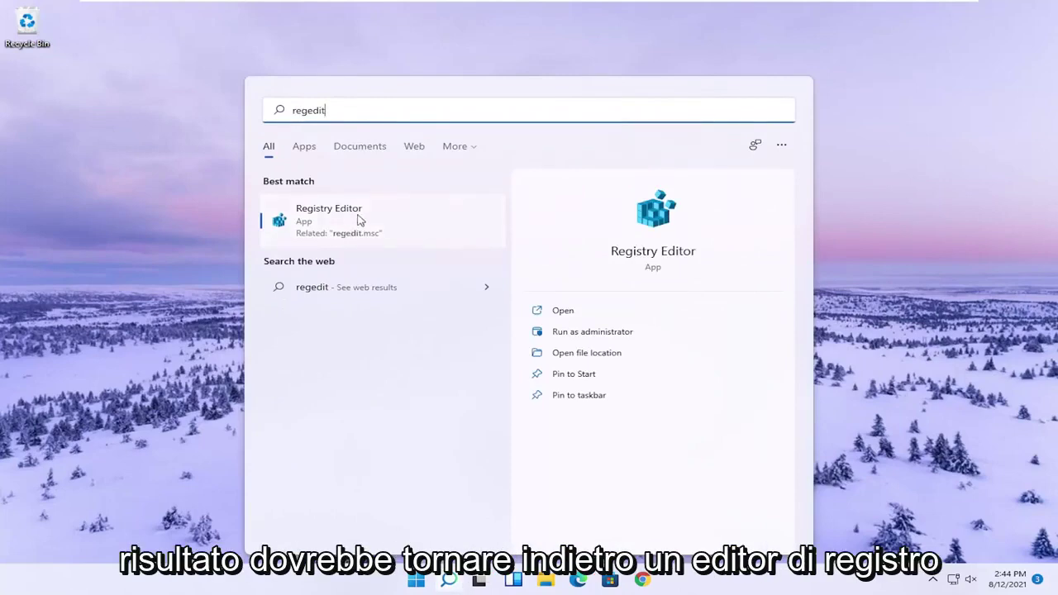
right_click(330, 224)
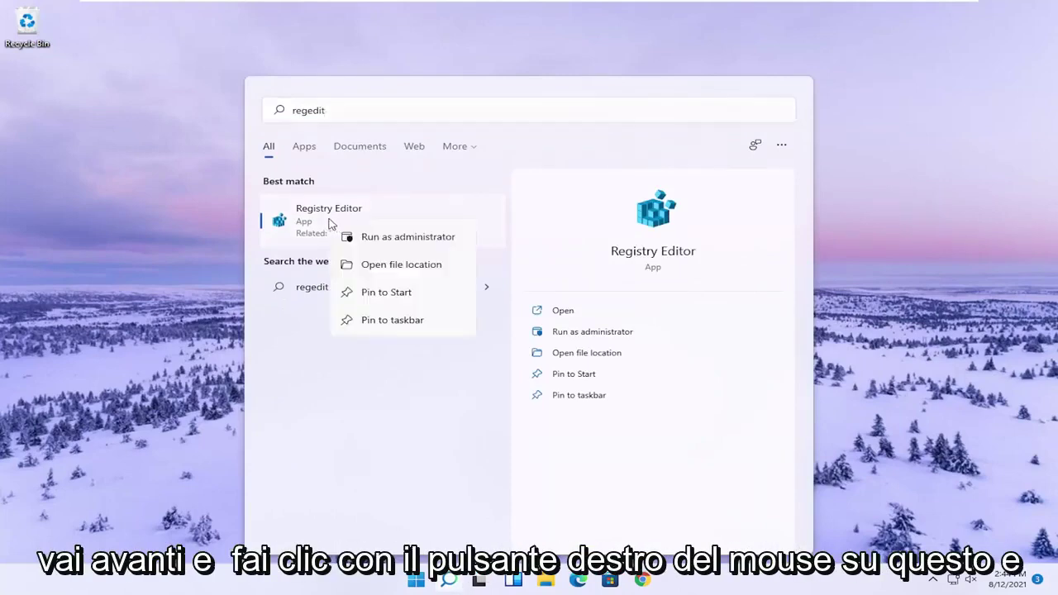
left_click(380, 238)
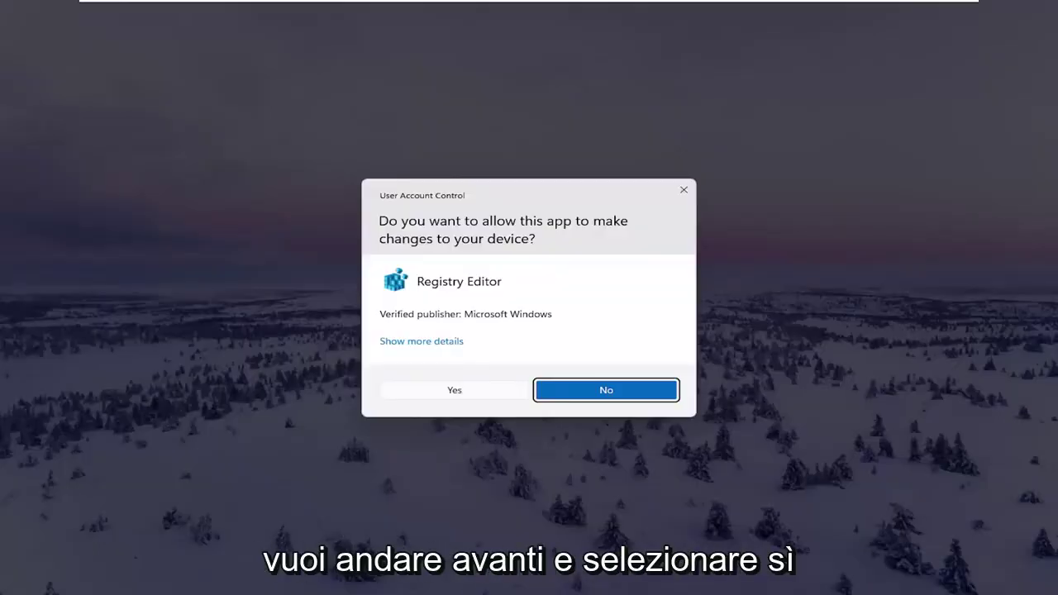
Allow Registry Editor through UAC and collapse HKEY_LOCAL_MACHINE back to Computer.
left_click(452, 396)
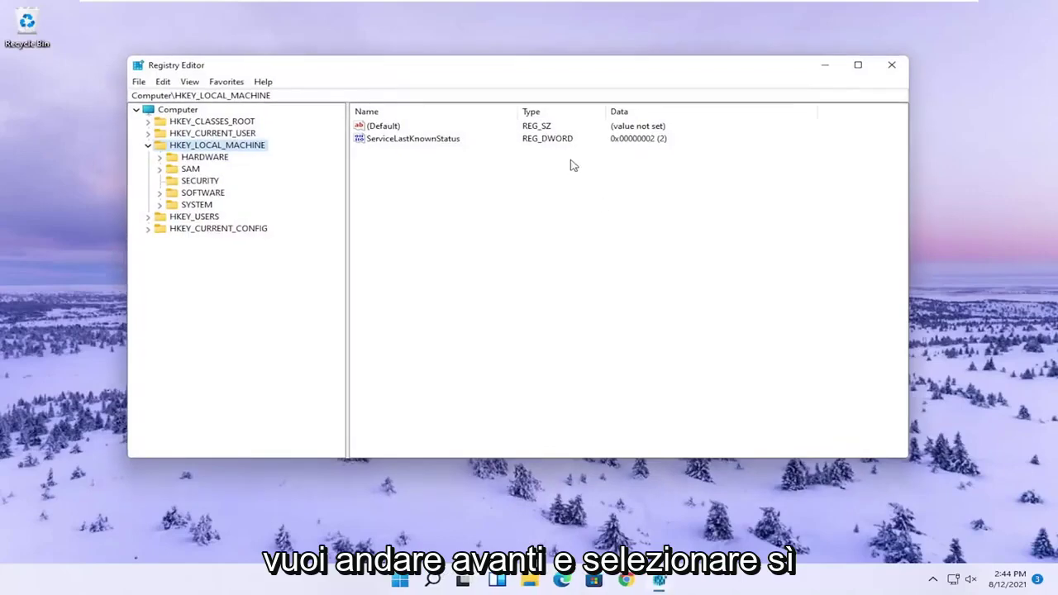
left_click(148, 144)
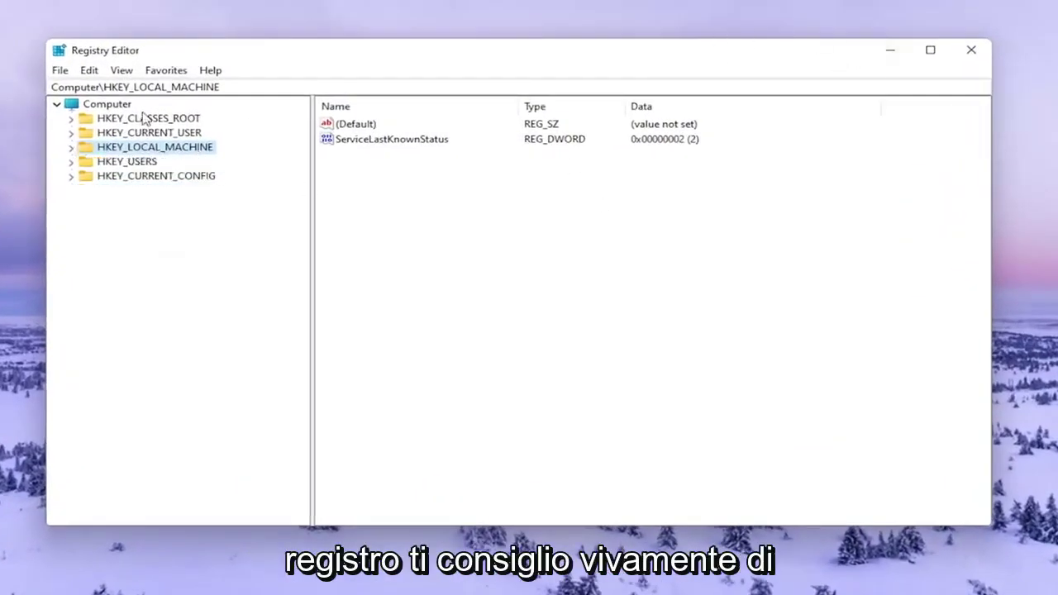
left_click(116, 105)
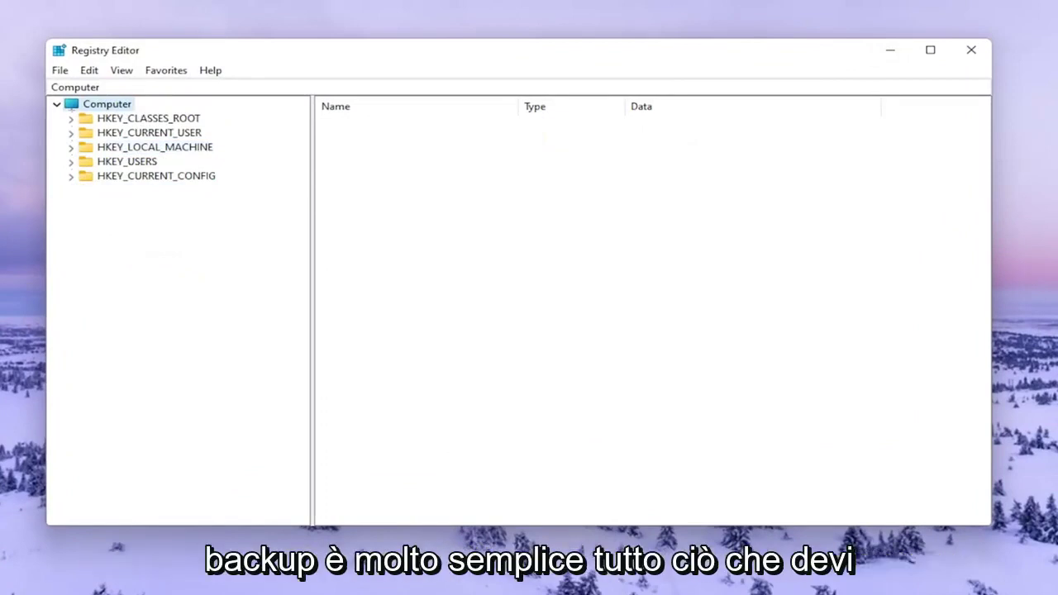
Open the File menu's Export and Import dialogs, cancelling both without saving or importing.
left_click(60, 70)
left_click(83, 105)
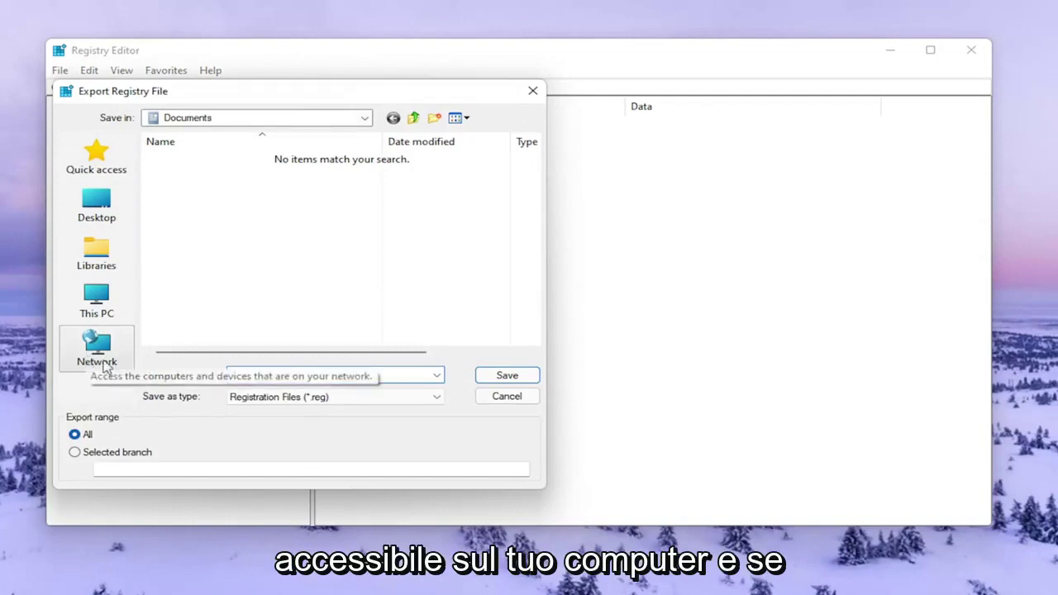
left_click(488, 401)
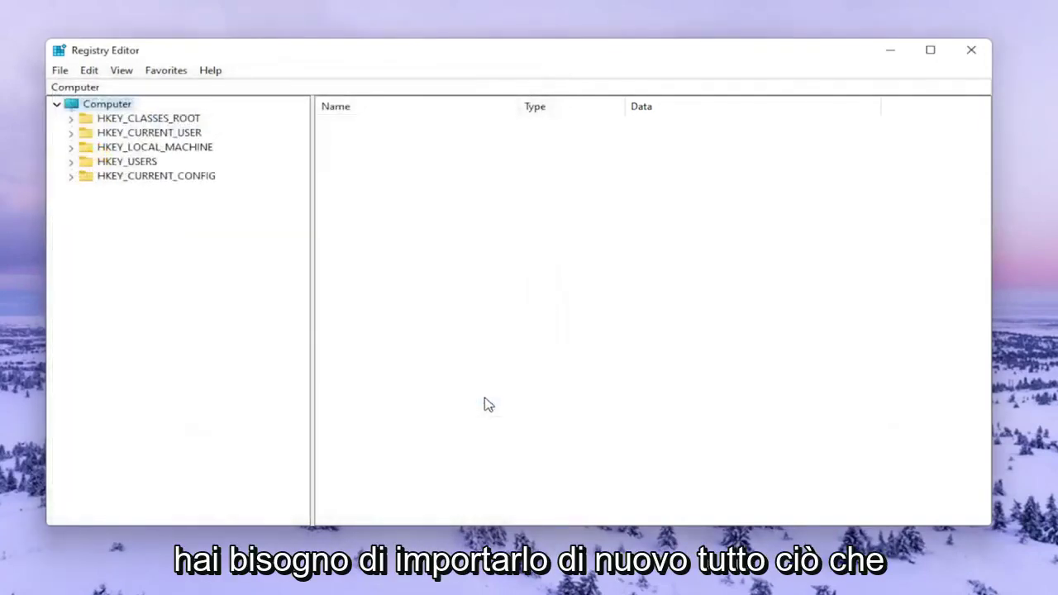
left_click(60, 70)
left_click(91, 90)
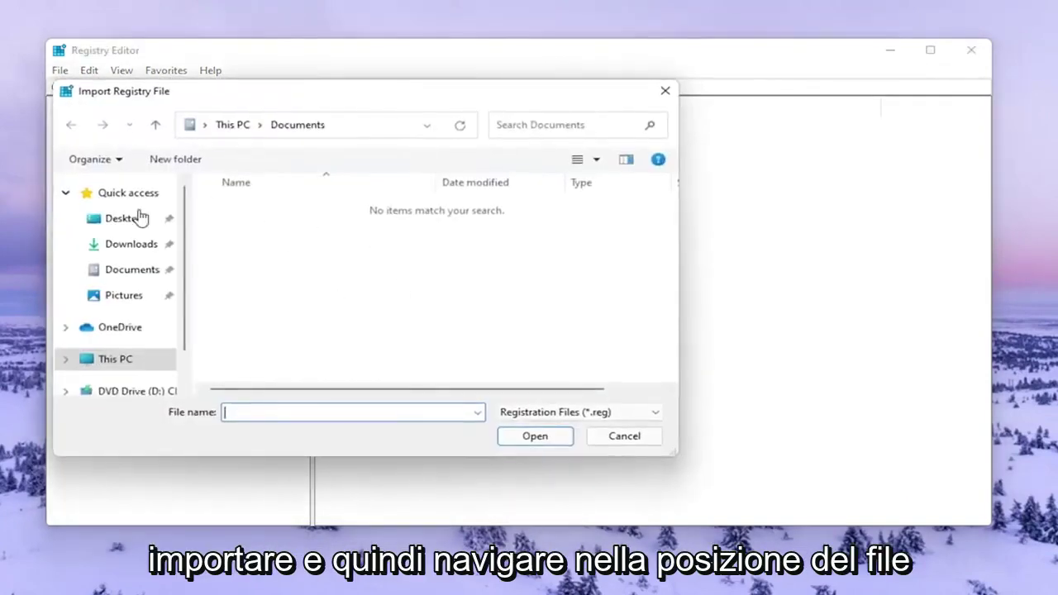
left_click(643, 442)
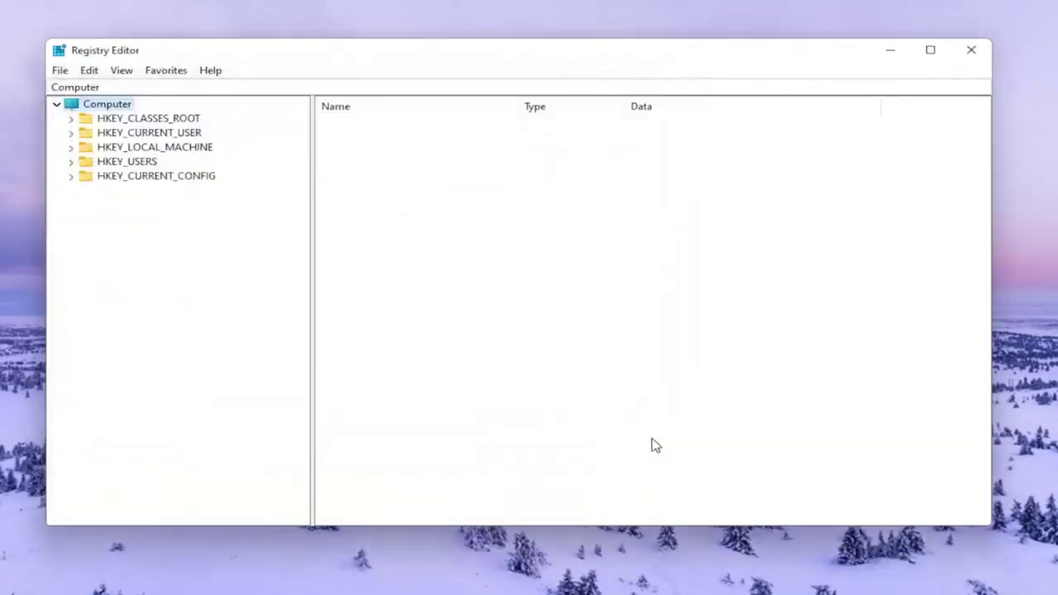
Expand HKEY_CURRENT_USER\Software\Classes and jump to its Local Settings key.
double_click(164, 134)
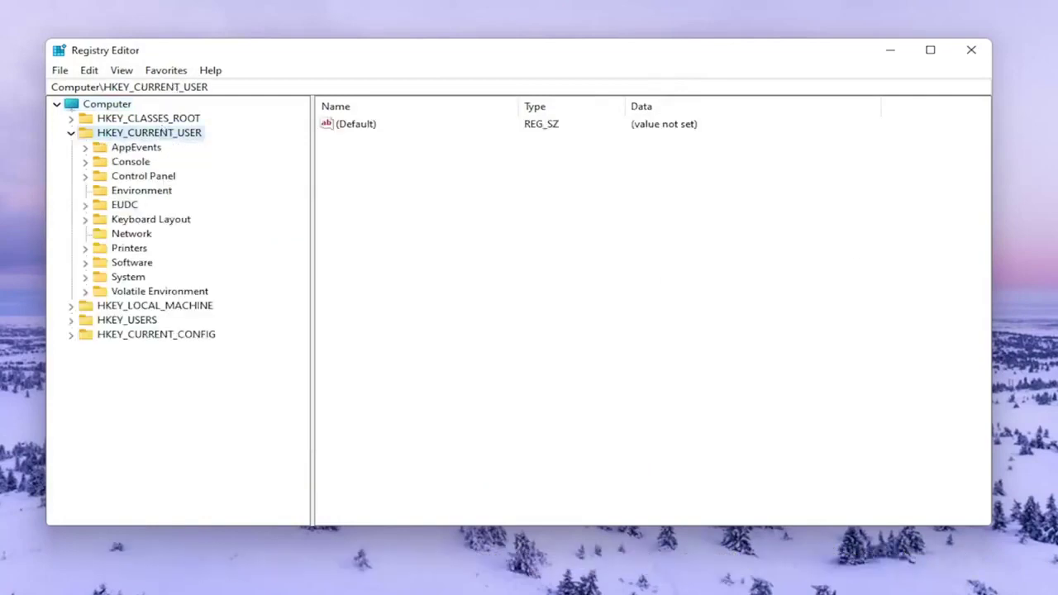
left_click(132, 265)
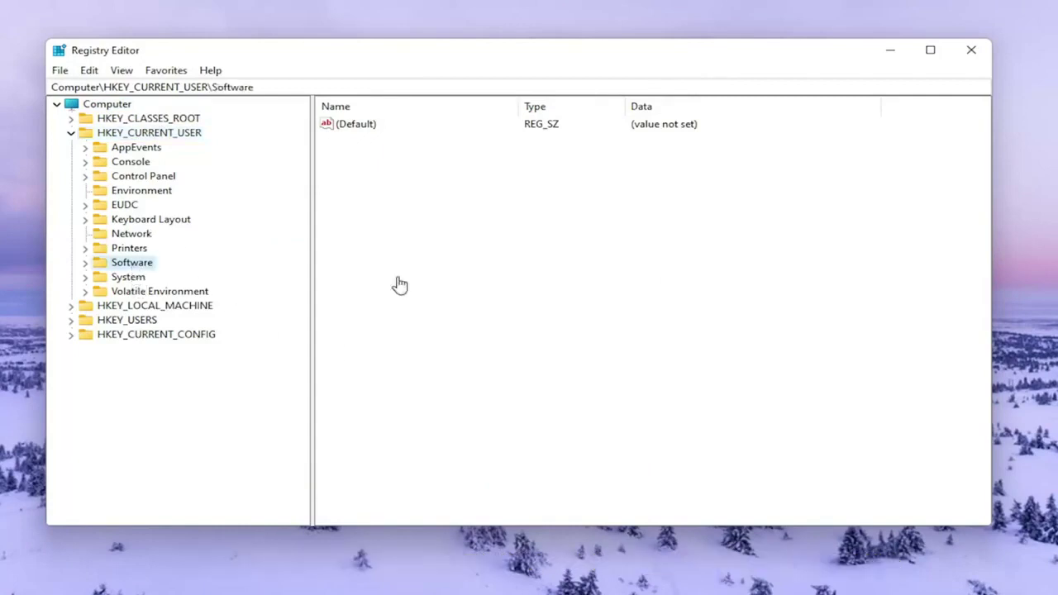
double_click(118, 262)
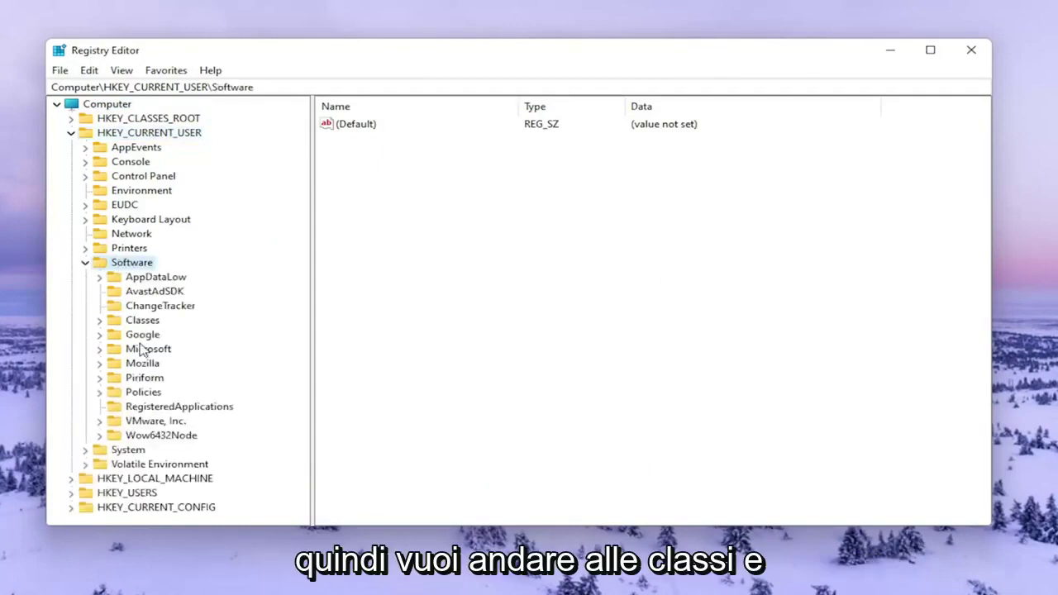
left_click(132, 321)
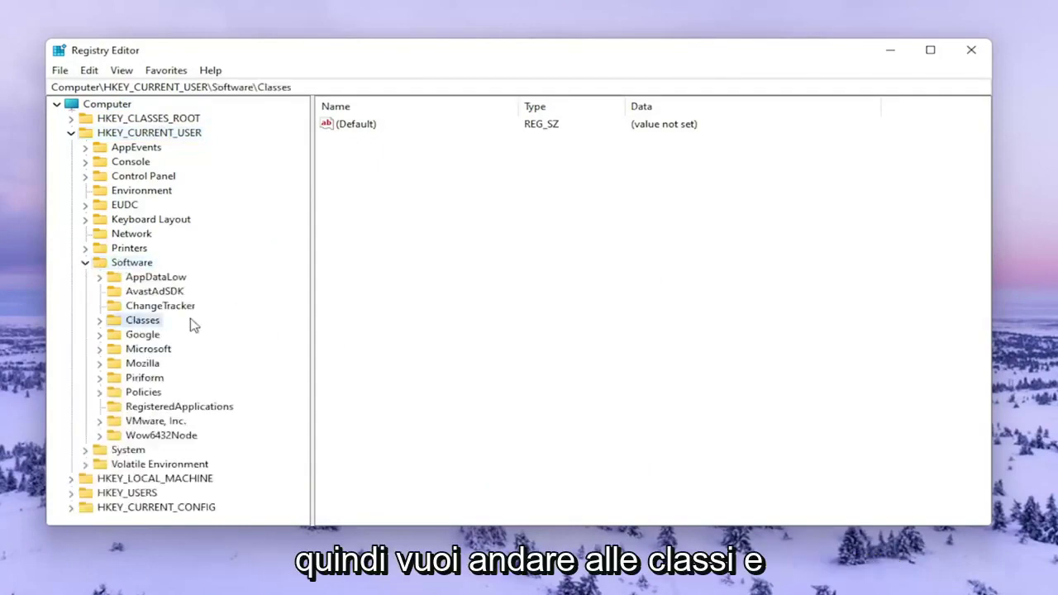
double_click(126, 321)
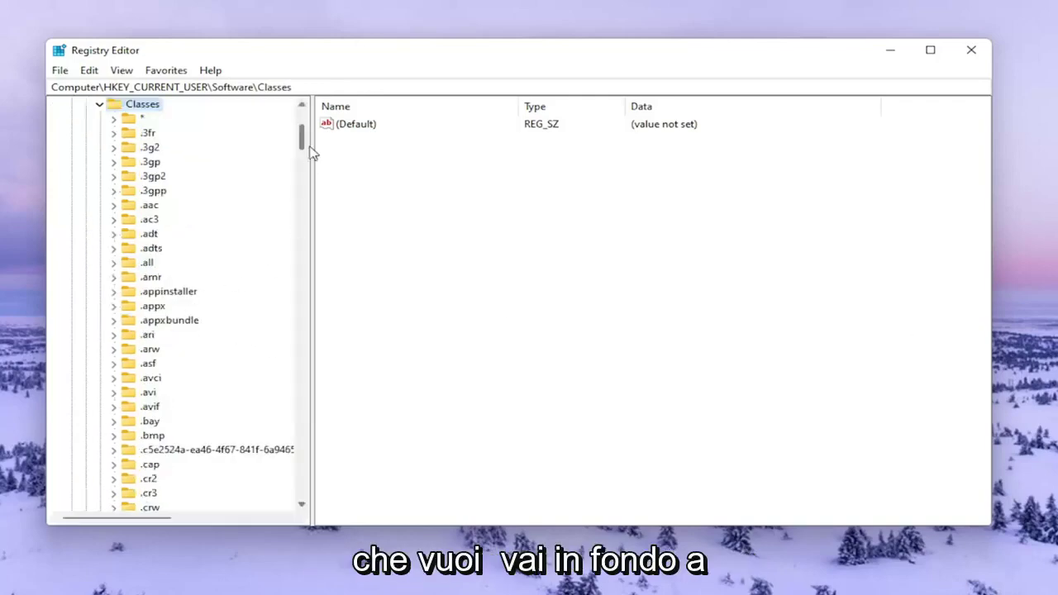
left_click_drag(304, 149, 319, 395)
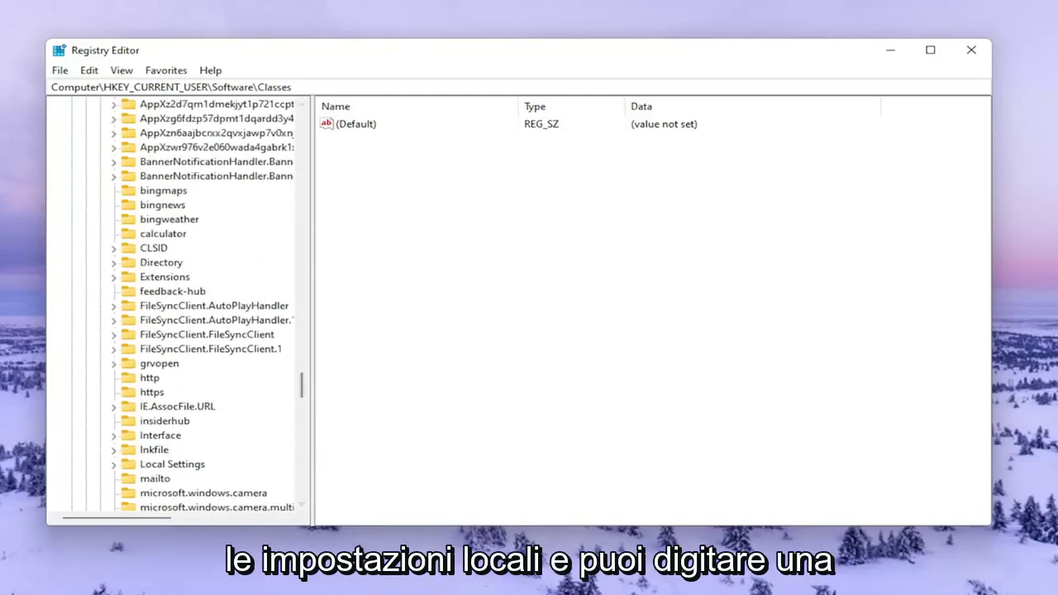
scroll(143, 316, "up", 3)
left_click(186, 206)
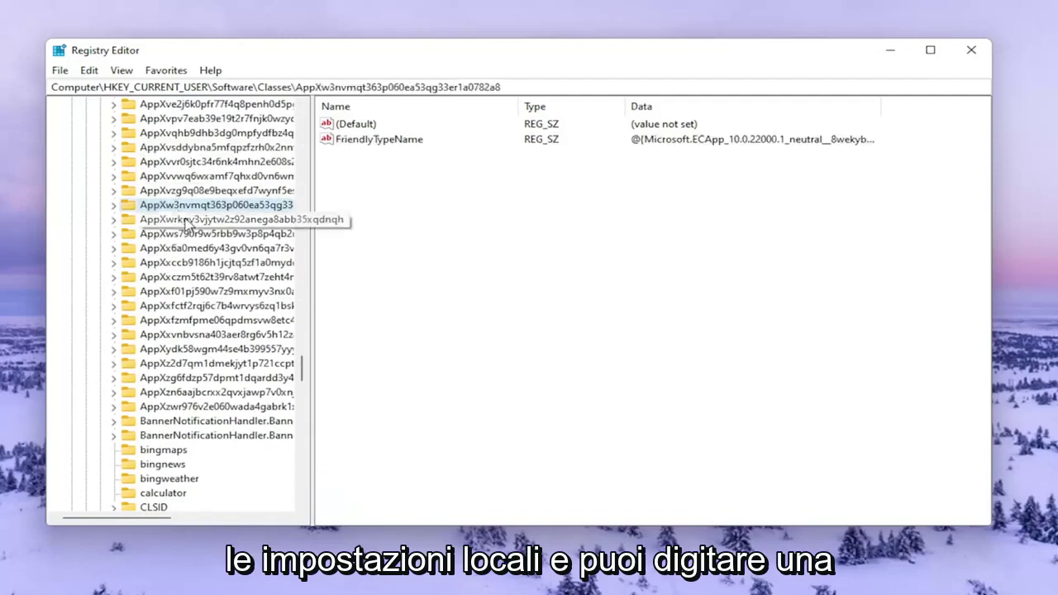
key("l")
key("o")
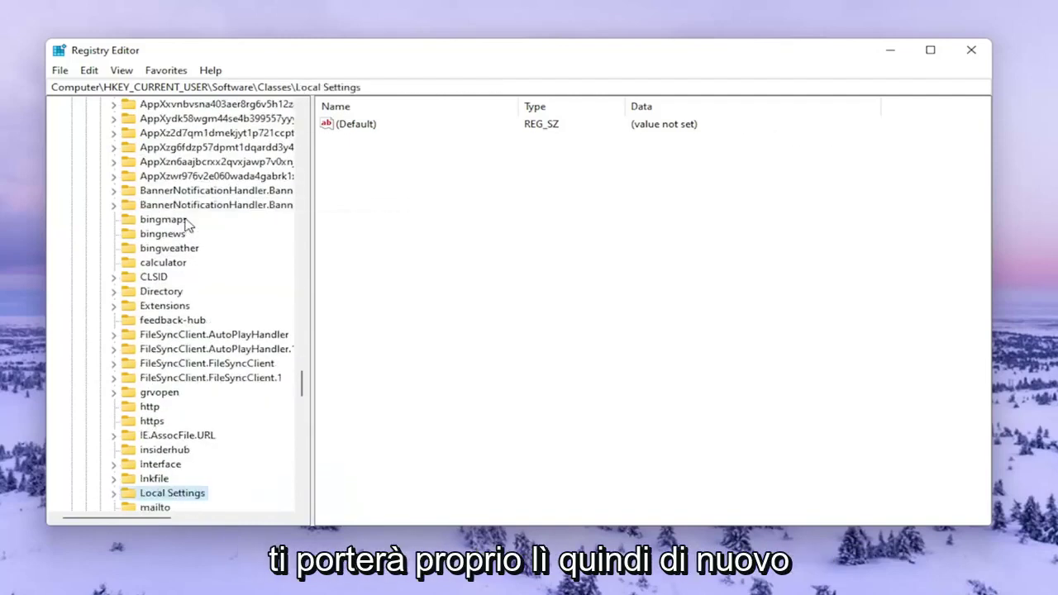
scroll(140, 289, "down", 3)
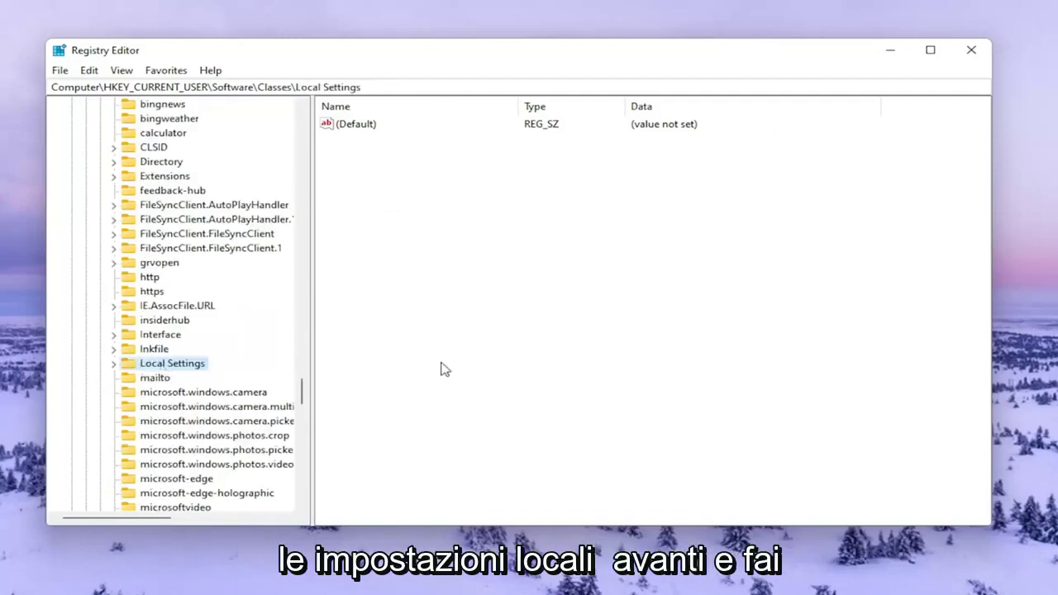
Expand Local Settings\Software\Microsoft\Windows and open Shell to show BagMRU and Bags.
double_click(156, 365)
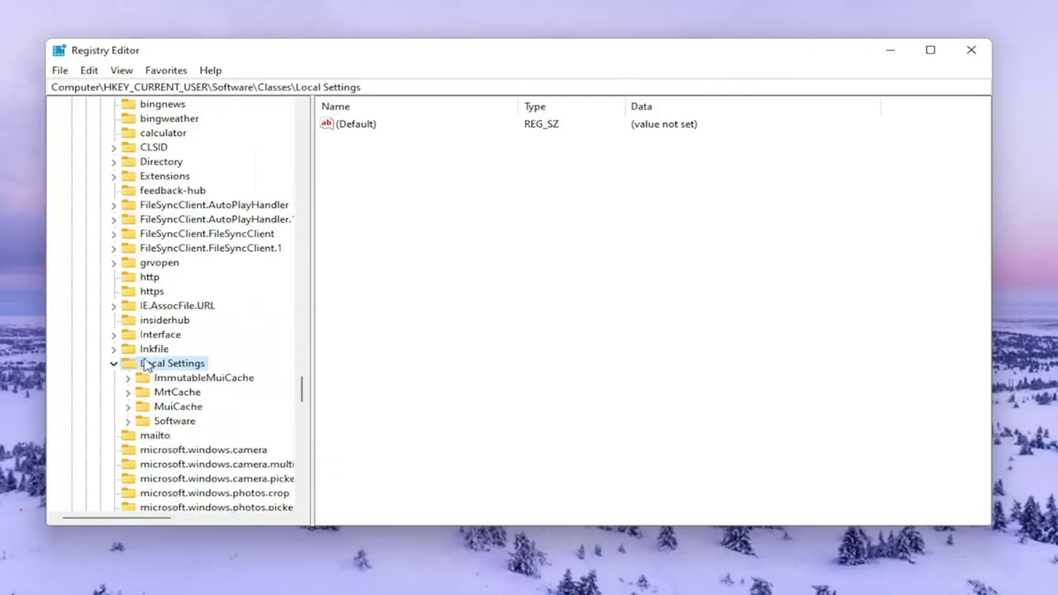
left_click(172, 412)
double_click(174, 421)
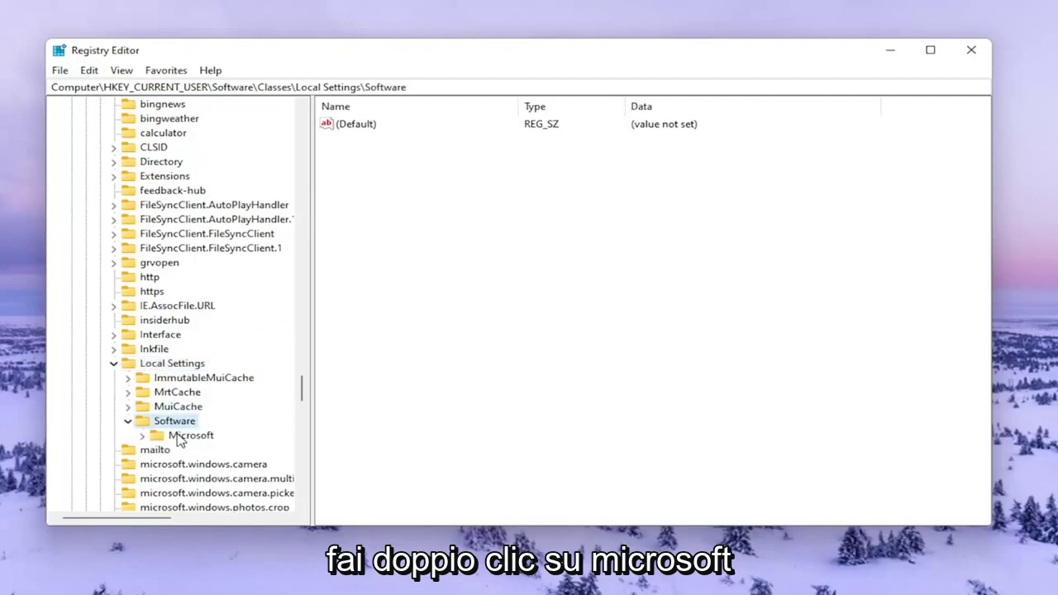
double_click(179, 437)
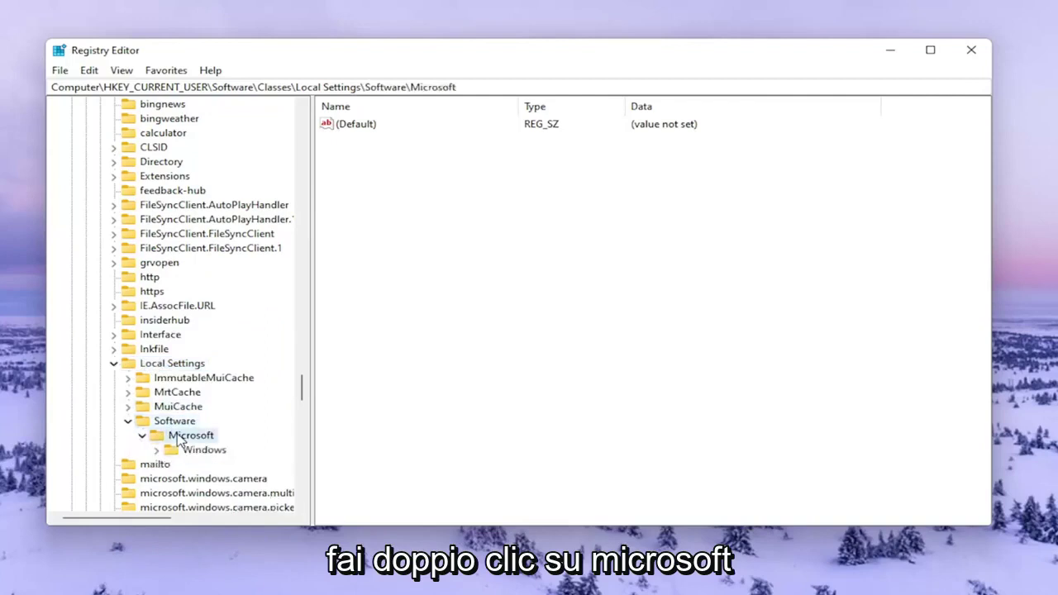
double_click(180, 451)
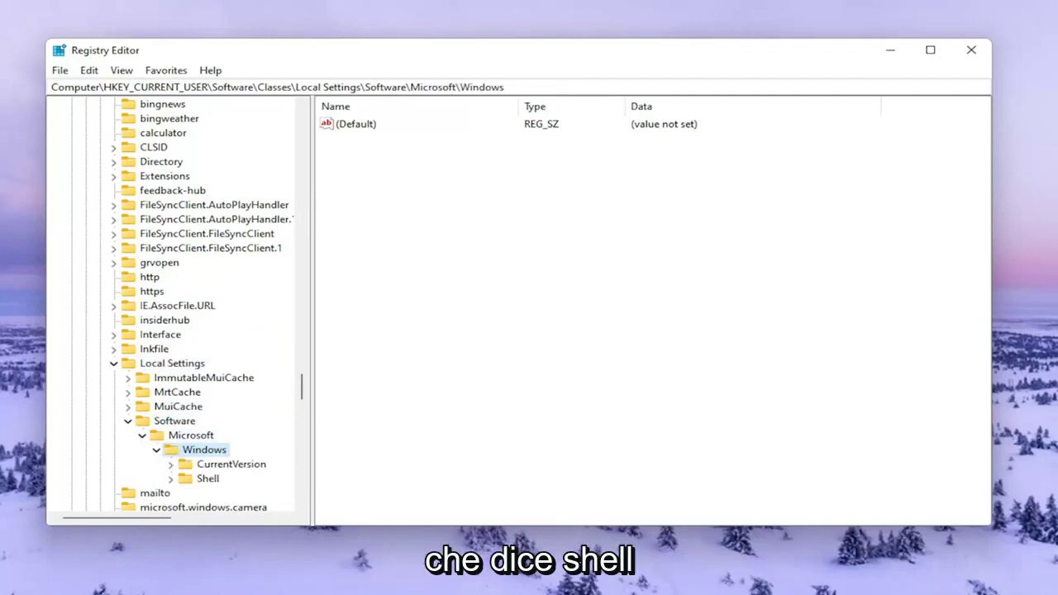
double_click(208, 479)
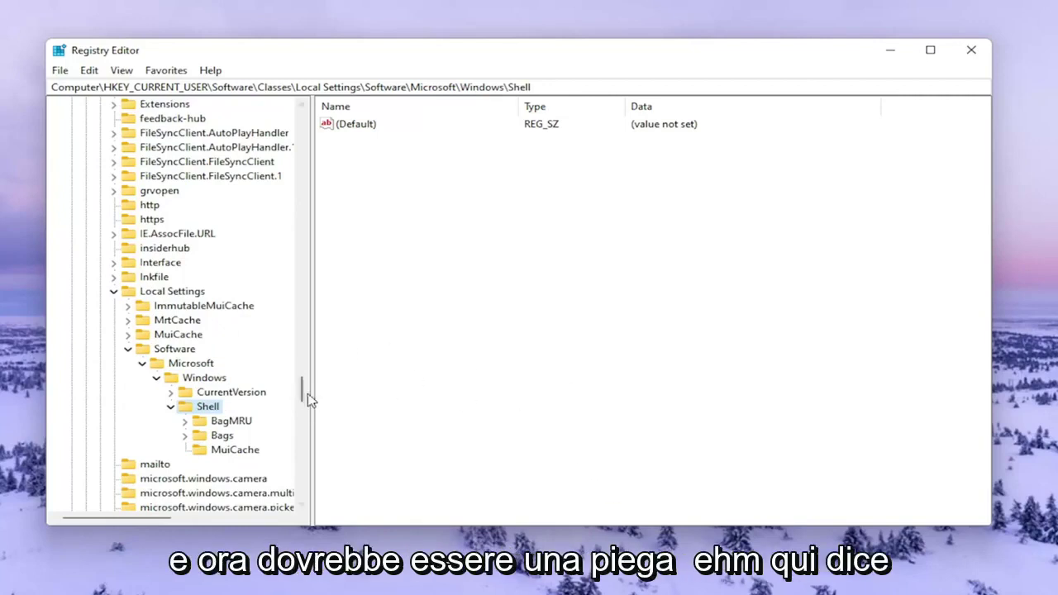
Widen the tree pane, then delete the BagMRU key under Shell and confirm.
left_click_drag(307, 378, 346, 380)
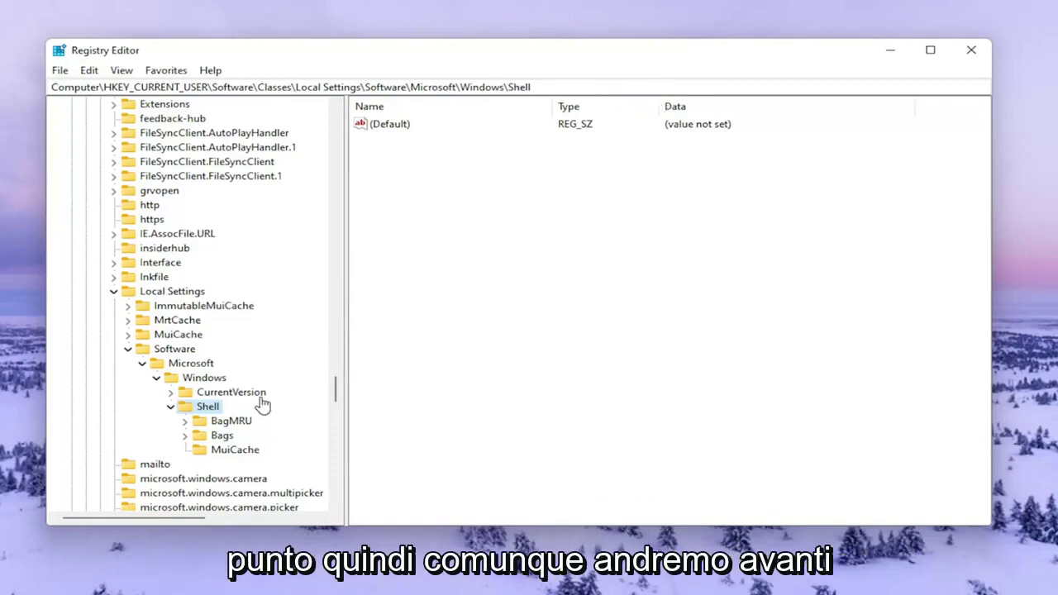
left_click(222, 424)
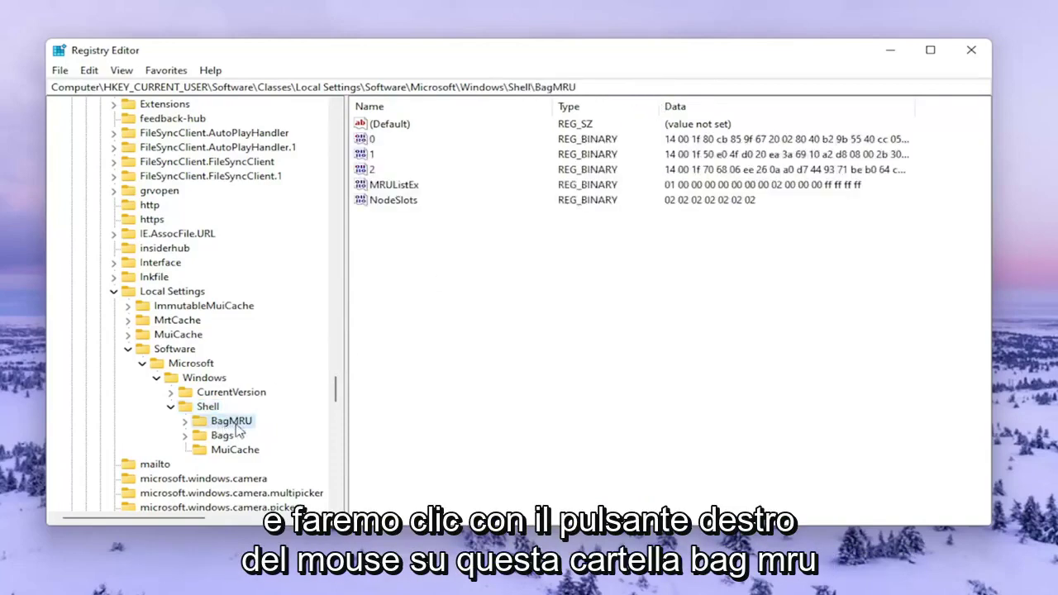
right_click(239, 423)
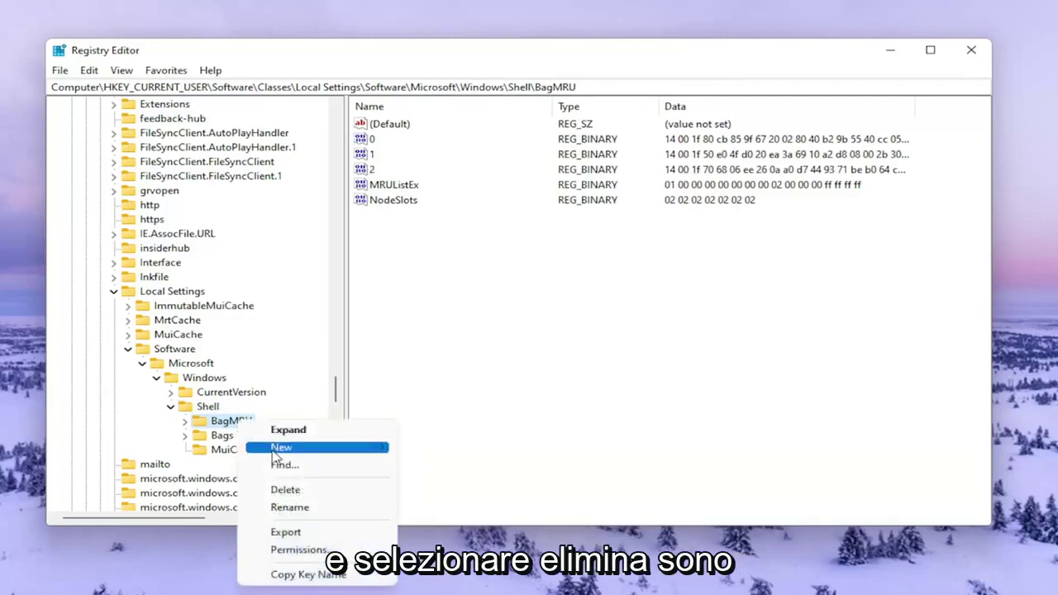
left_click(284, 491)
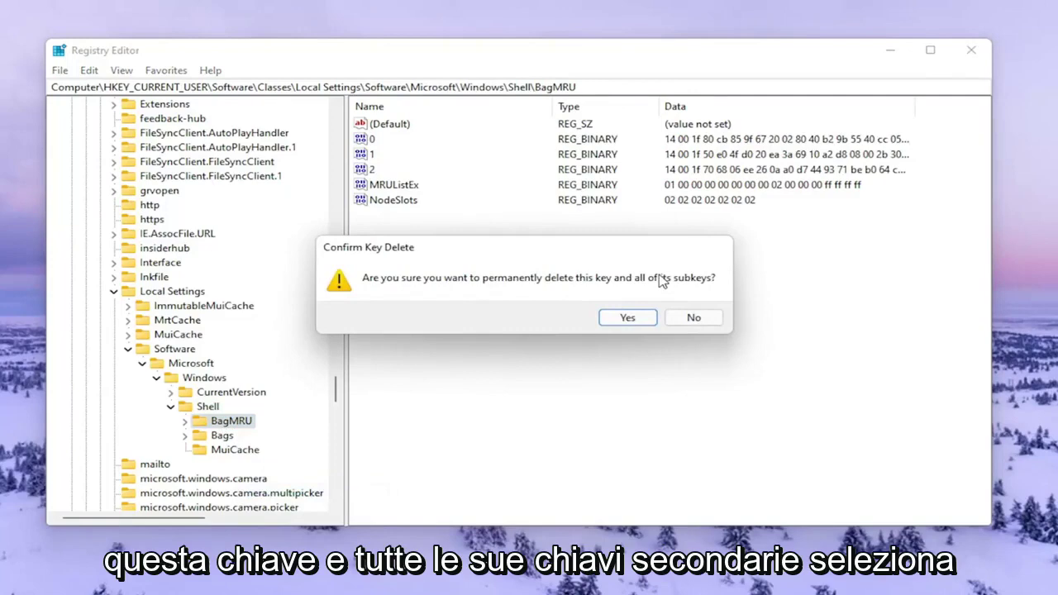
left_click(640, 319)
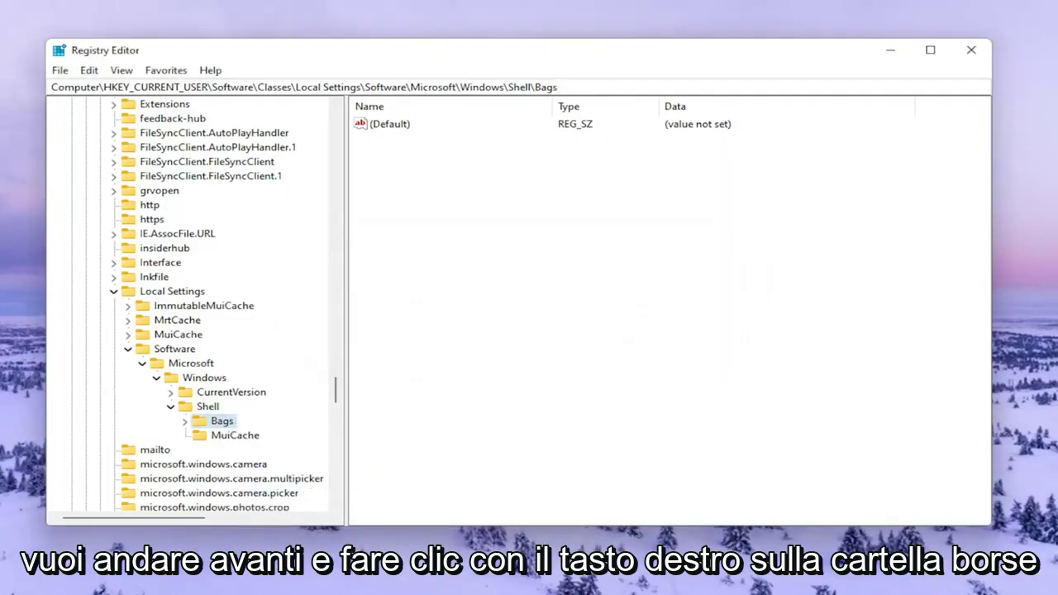
Delete the Bags key under Shell and confirm the deletion.
right_click(220, 422)
left_click(261, 492)
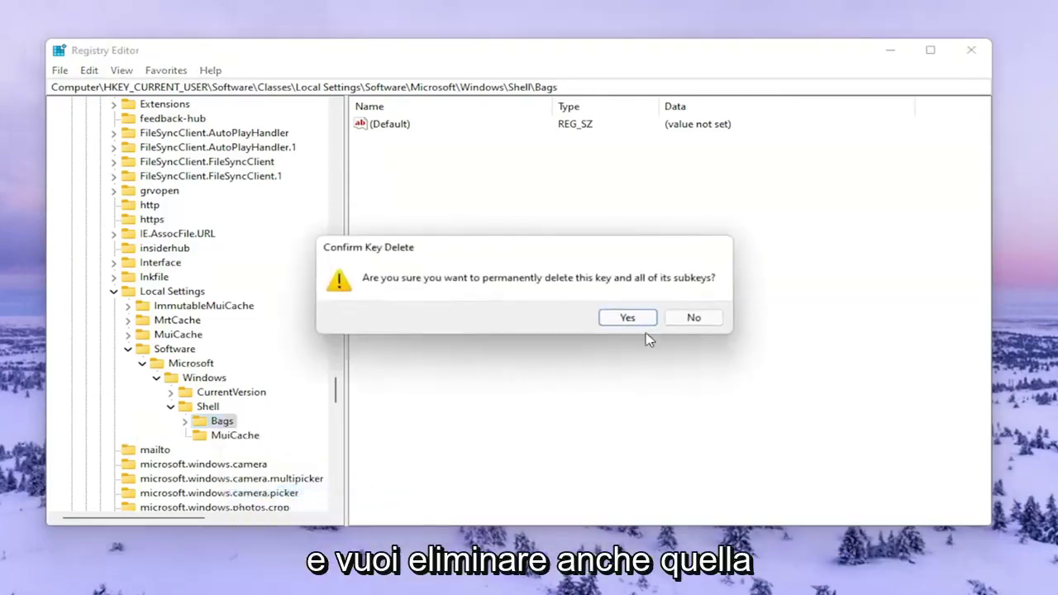
left_click(630, 318)
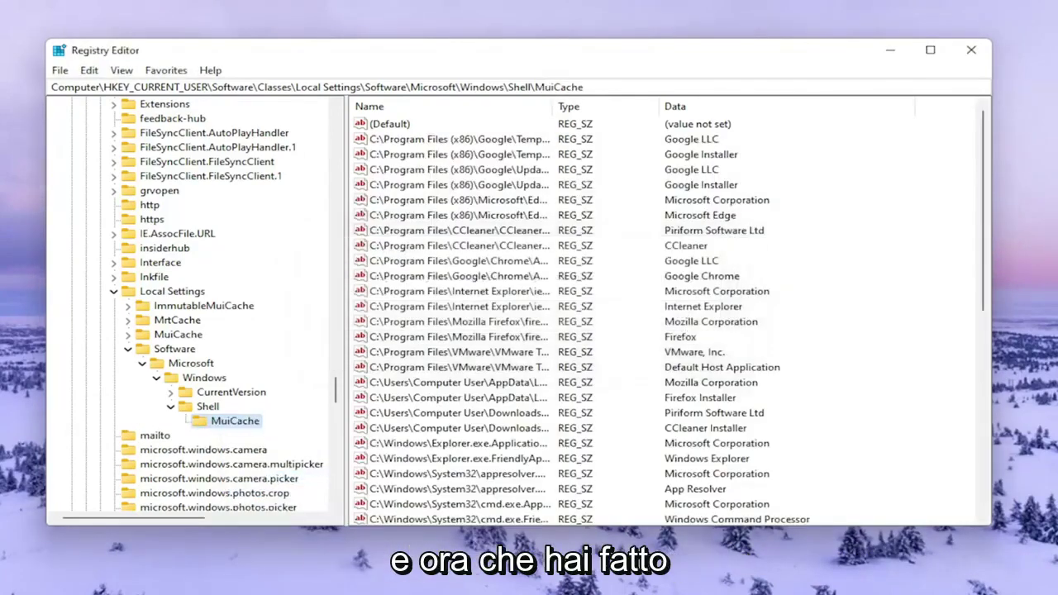
Collapse all expanded HKEY_CURRENT_USER branches and close Registry Editor.
left_click(170, 406)
left_click(143, 363)
left_click(128, 348)
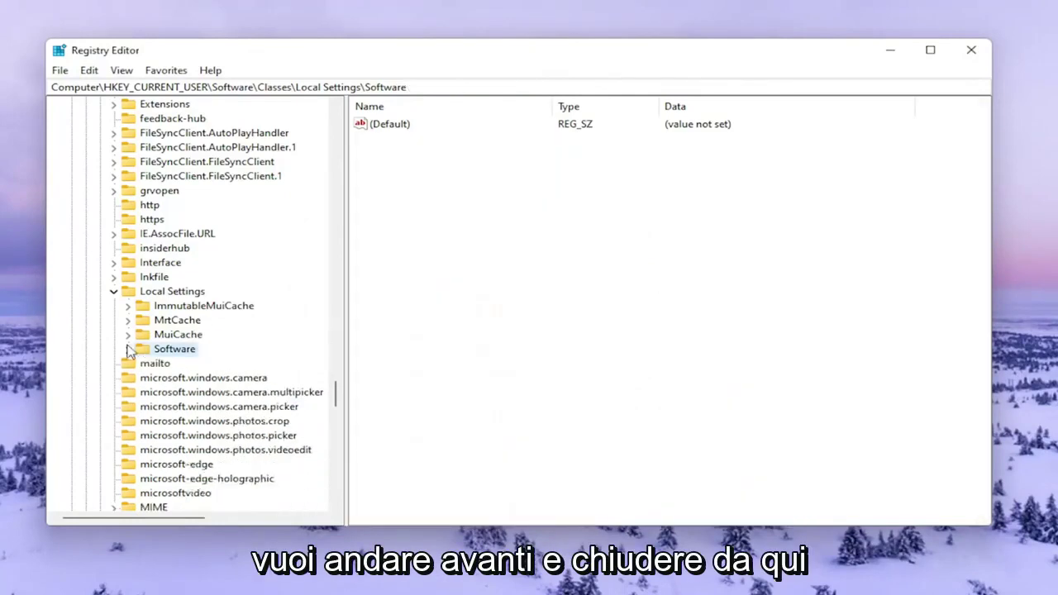
left_click(114, 291)
scroll(237, 355, "up", 10)
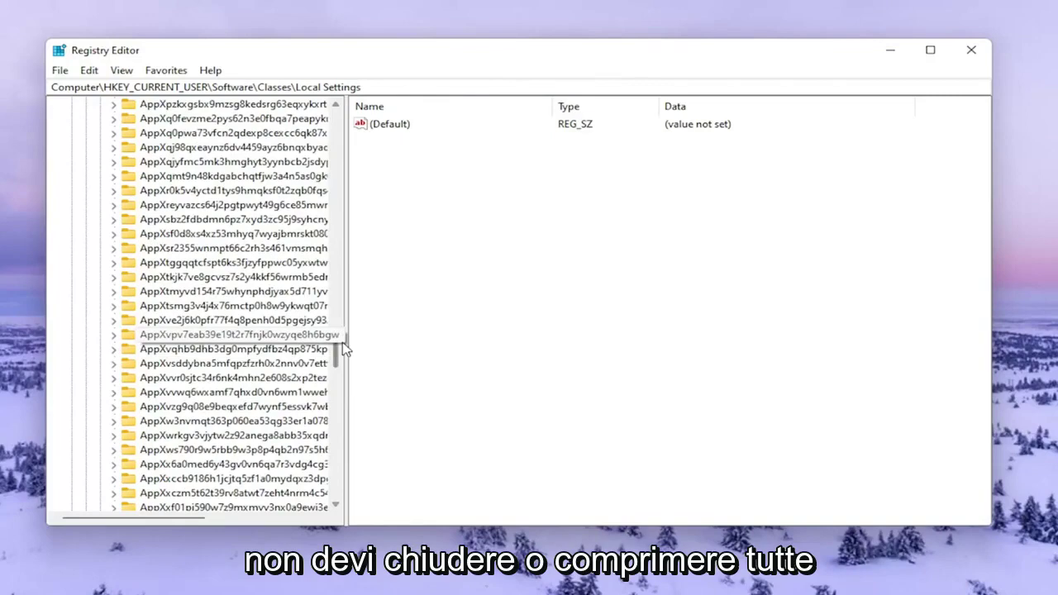
left_click_drag(342, 349, 348, 109)
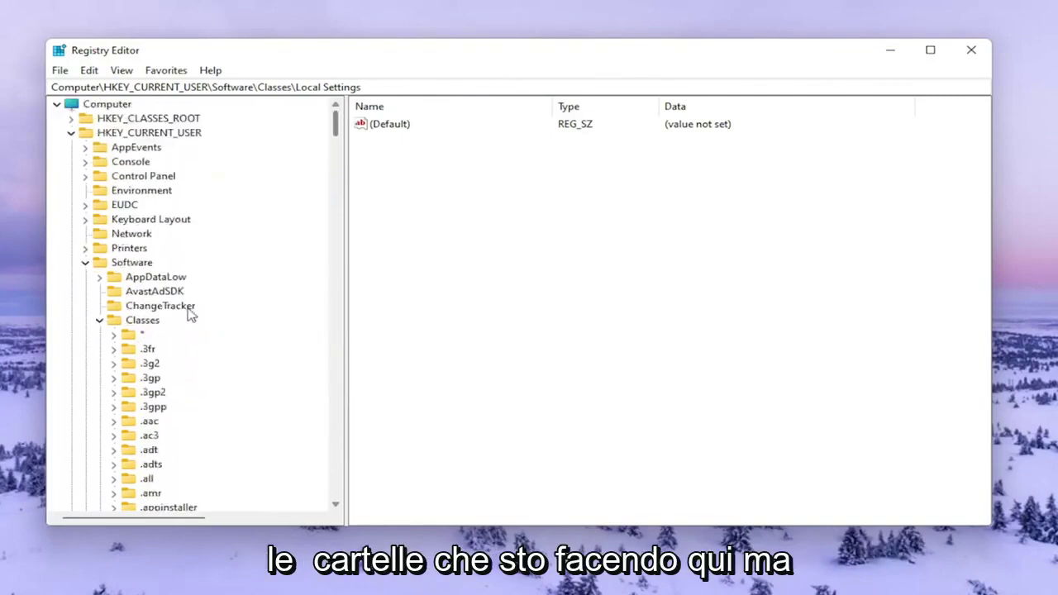
left_click(105, 318)
left_click(85, 263)
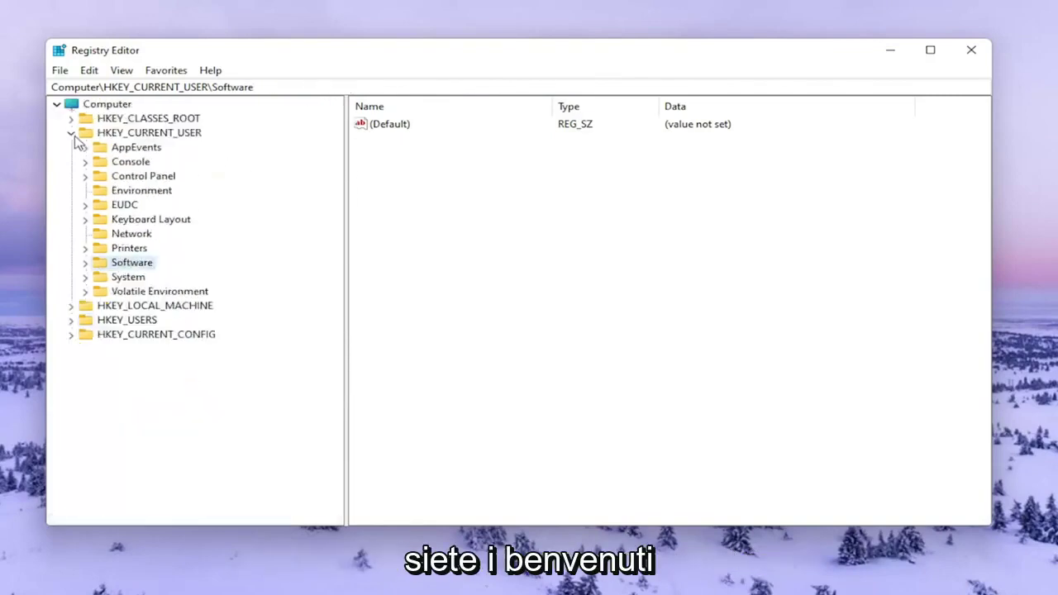
left_click(71, 132)
left_click(972, 50)
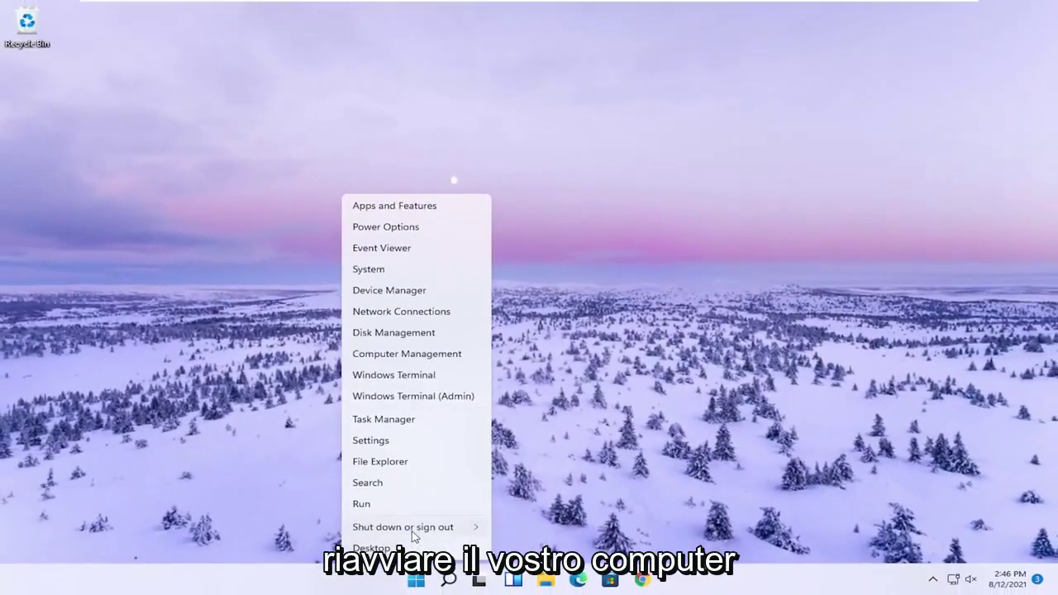
Restart Windows from the Shut down or sign out menu.
mouse_move(417, 529)
left_click(519, 550)
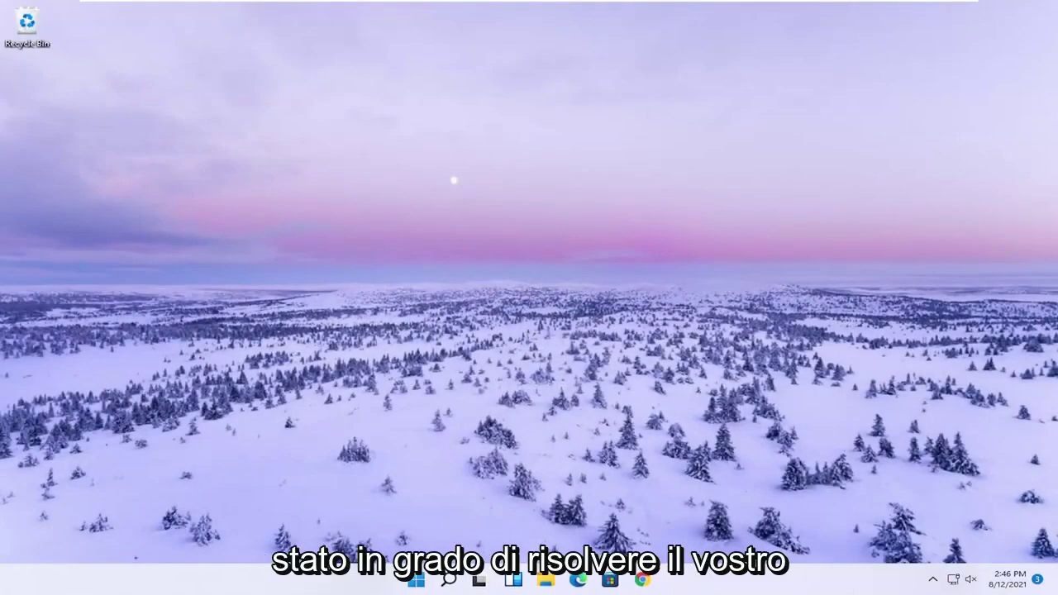
left_click(546, 578)
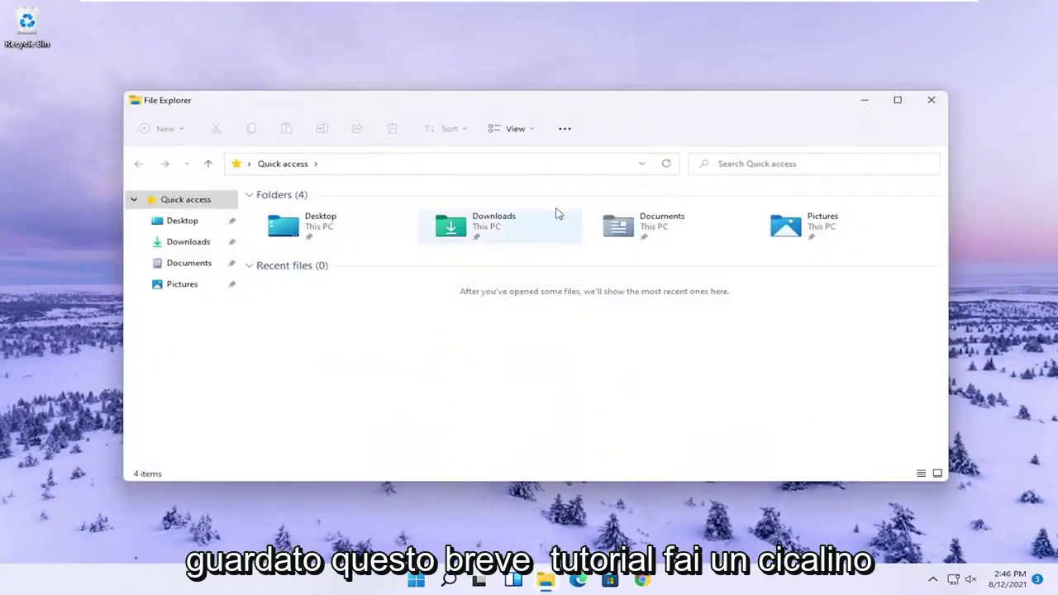
left_click(930, 101)
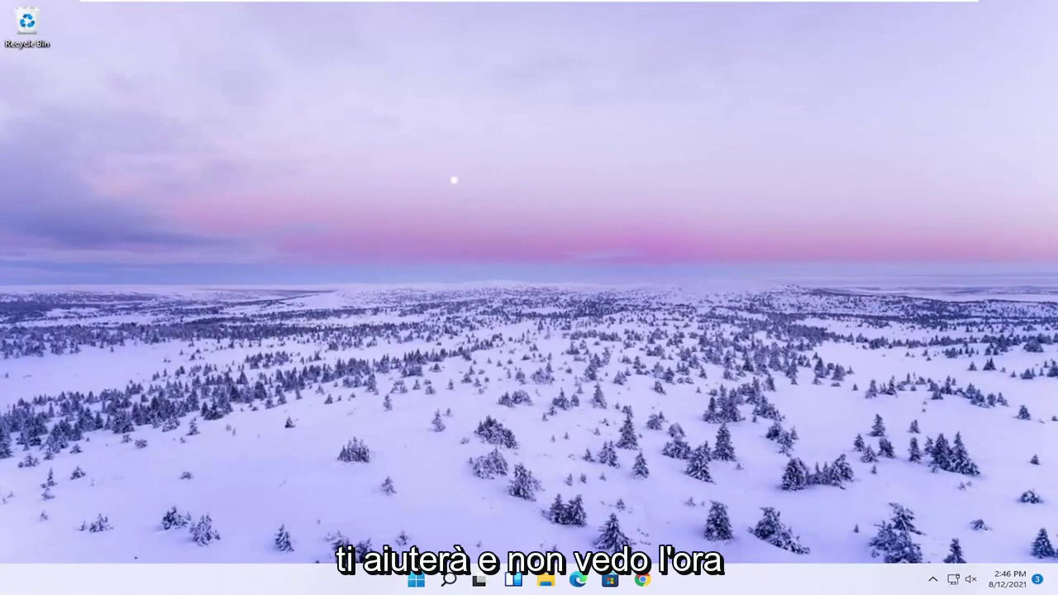